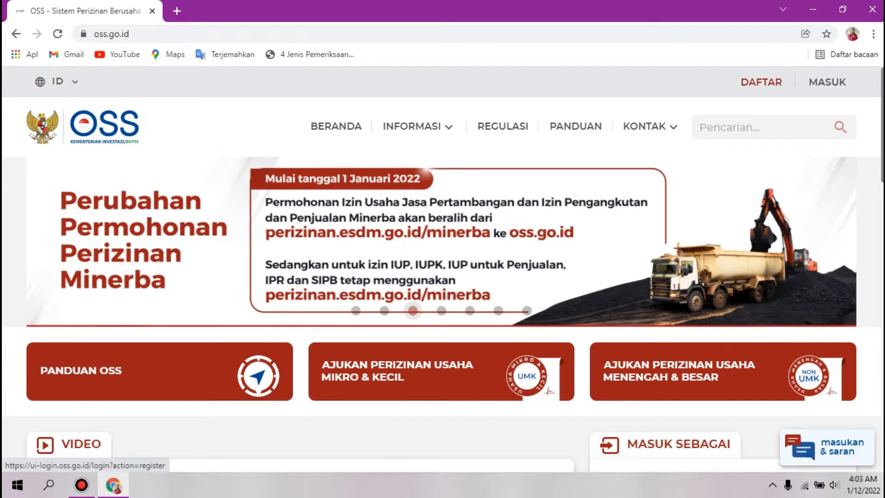
# Step: Start a new OSS account registration and choose the UMK micro and small business scale
pyautogui.click(761, 81)
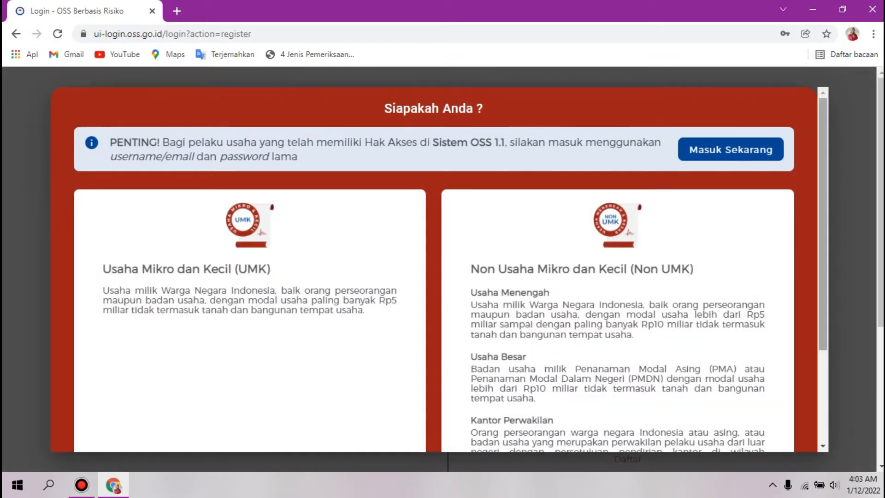
pyautogui.scroll(-3, 433, 267)
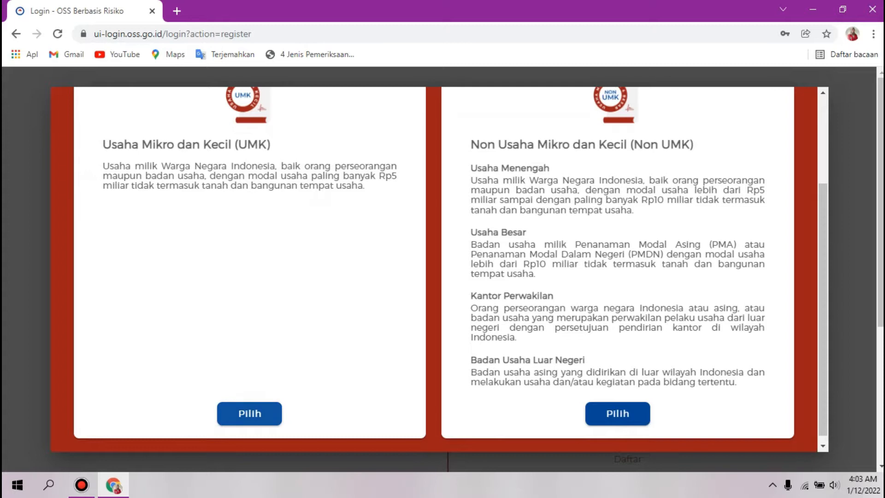
pyautogui.click(249, 414)
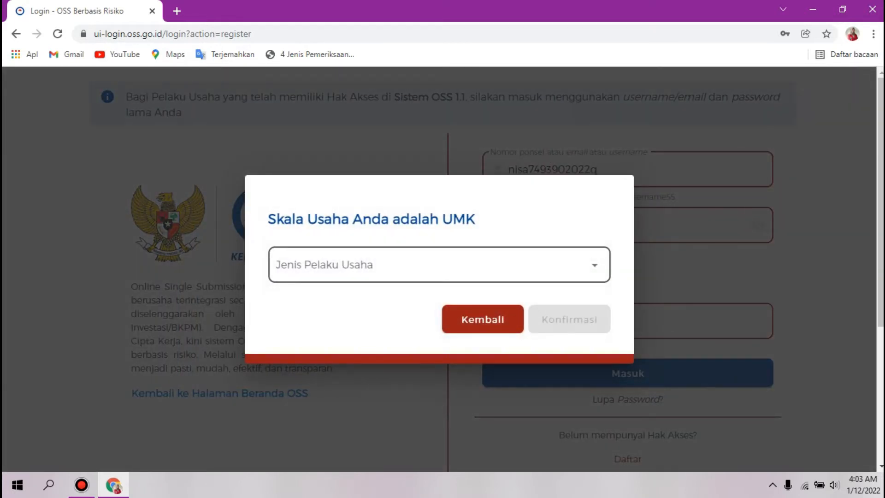
# Step: Set the business actor type to Orang Perseorangan, then enter the mobile number and e-mail address
pyautogui.click(329, 265)
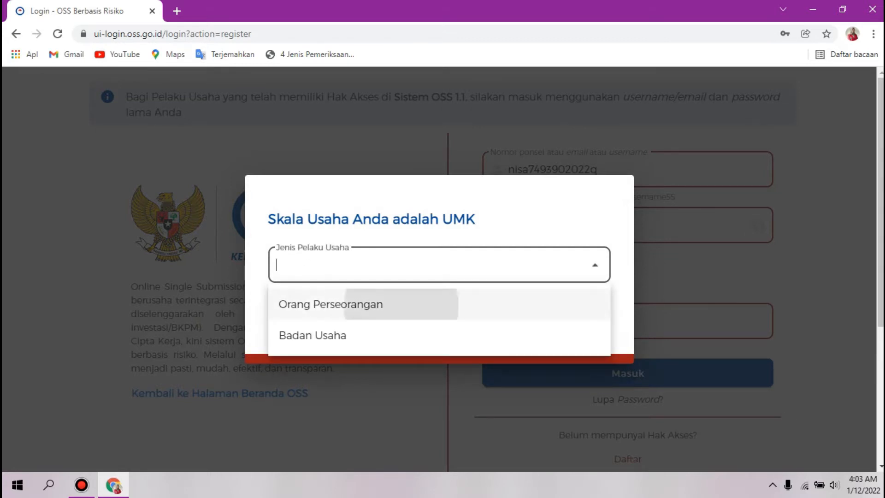
pyautogui.click(369, 304)
pyautogui.click(425, 294)
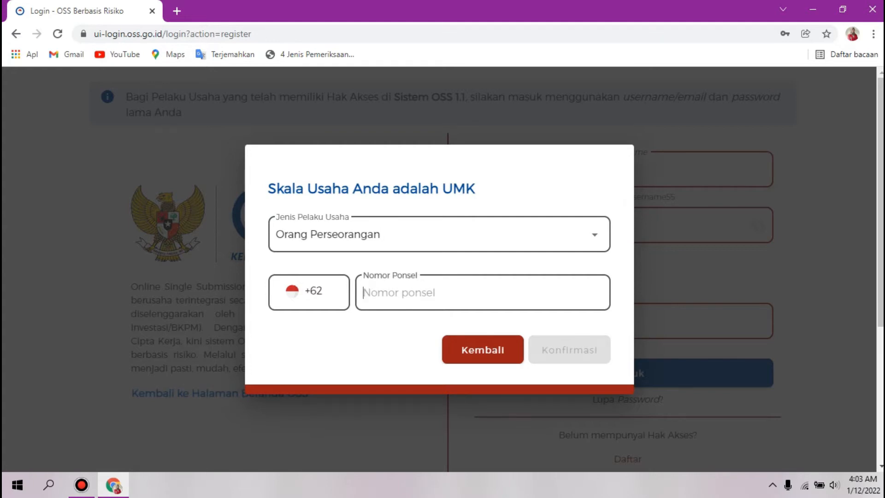
pyautogui.write('8')
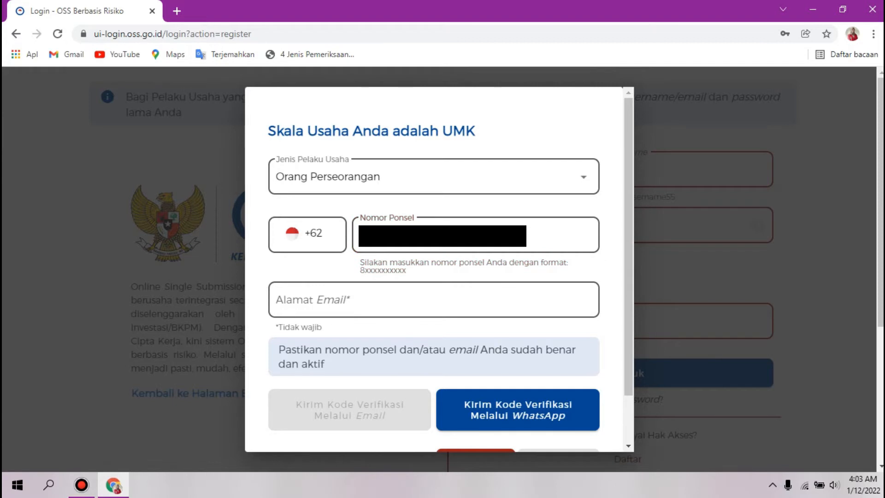
pyautogui.click(433, 300)
pyautogui.write('r')
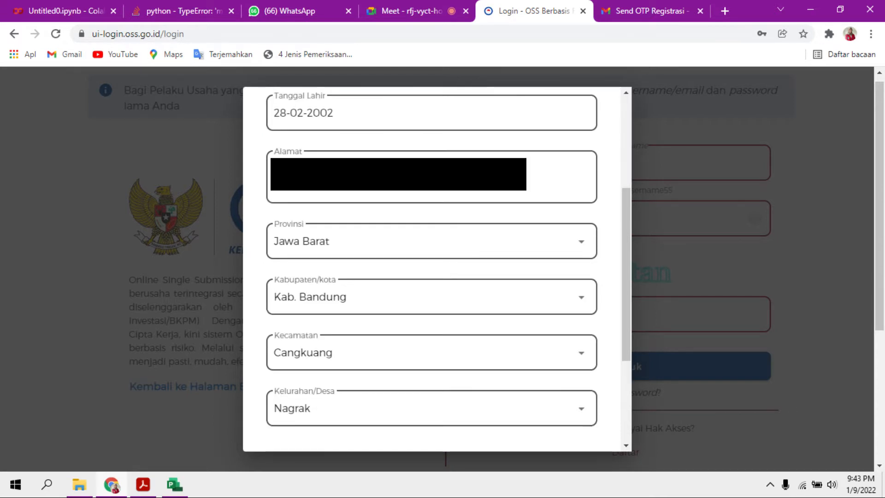
# Step: Scroll down the registration form to reach the birth date and address fields
pyautogui.scroll(-4, 431, 267)
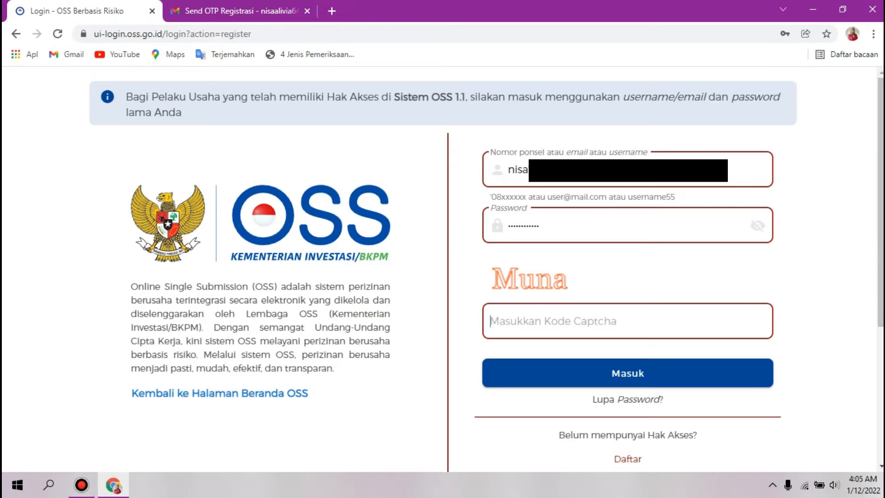
# Step: Enter the captcha code and submit the login
pyautogui.write('Muna')
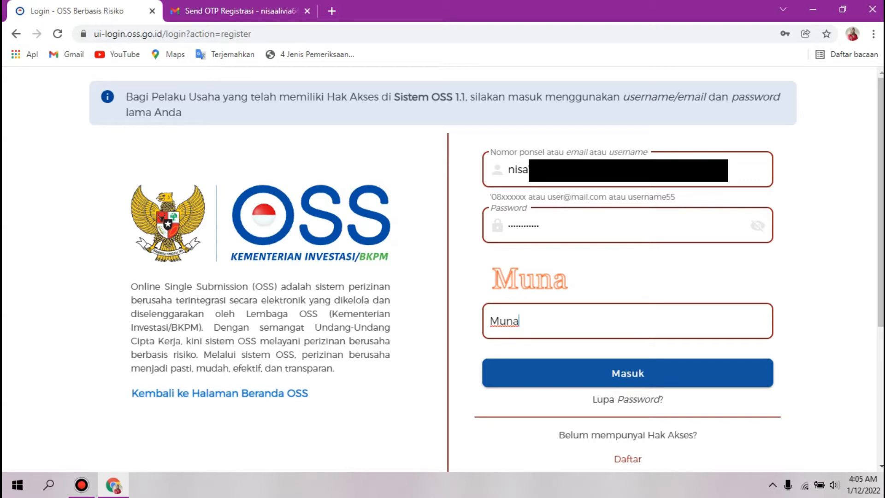
pyautogui.press('Return')
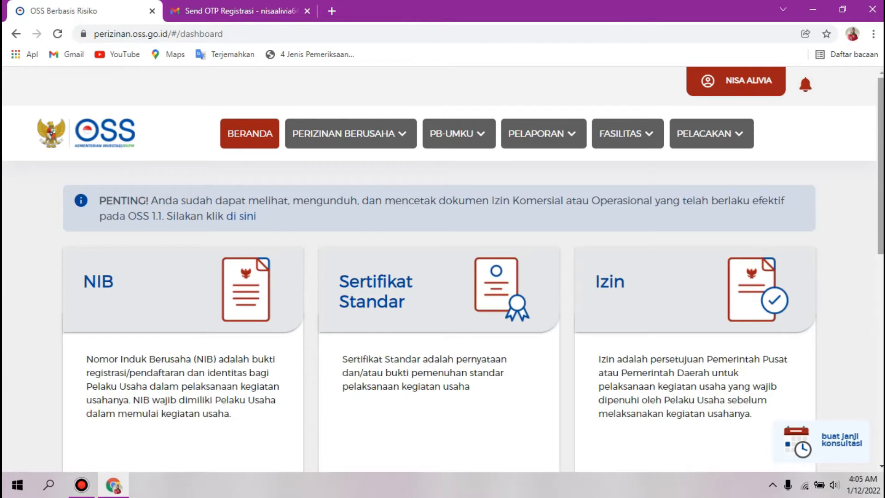
# Step: Scroll the OSS dashboard to find the PERIZINAN BERUSAHA menu
pyautogui.scroll(-6, 438, 277)
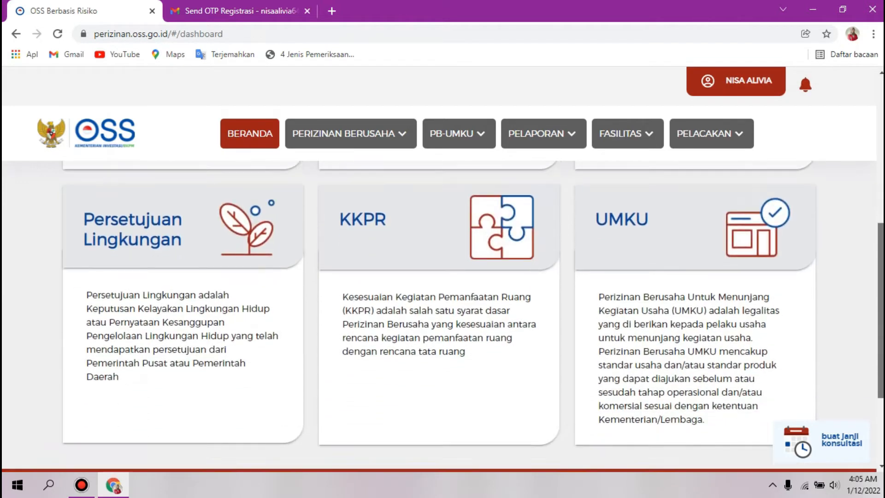
pyautogui.scroll(10, 438, 276)
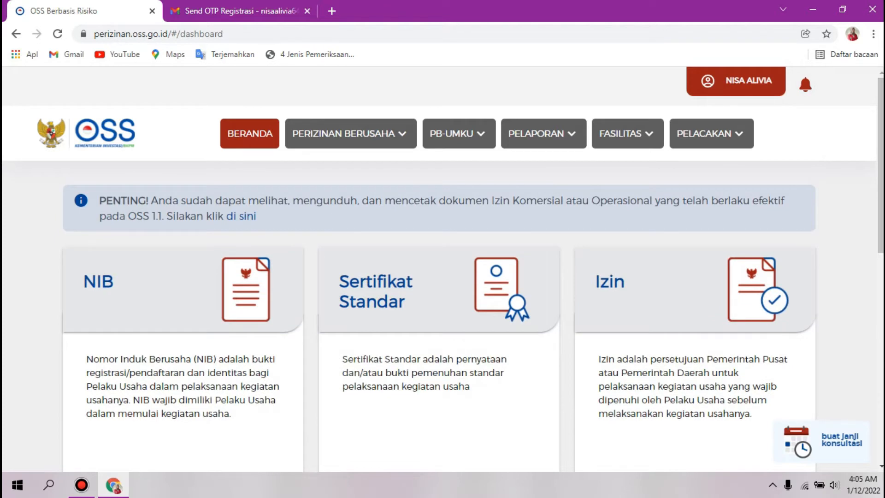
pyautogui.moveTo(350, 134)
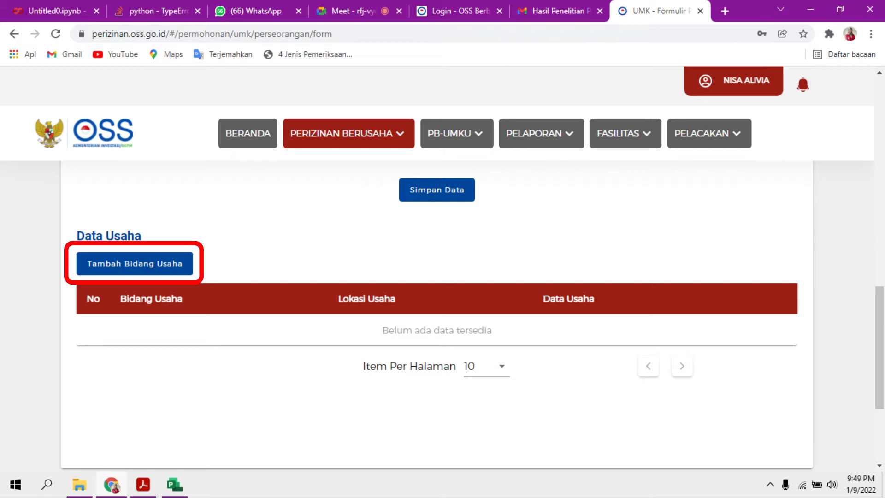
# Step: Begin adding a new business line to the UMK application
pyautogui.click(134, 264)
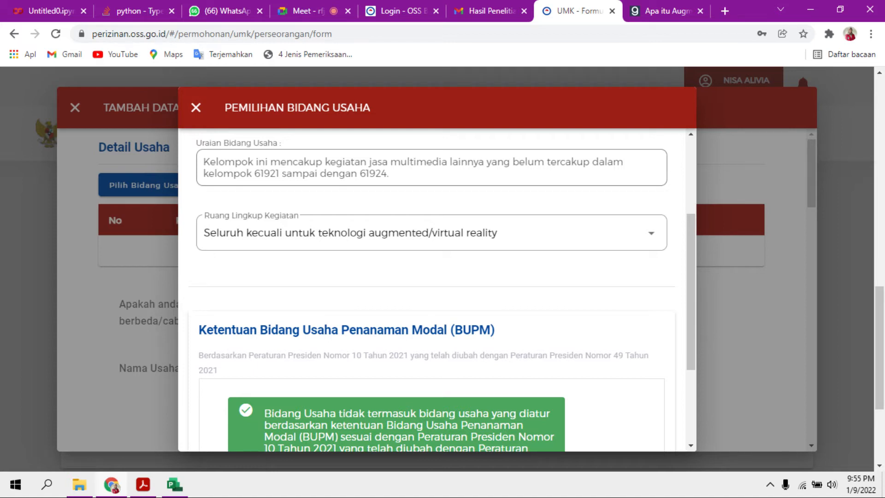
# Step: Scroll through the Tambah Data Usaha form to reach the business status and capital fields
pyautogui.scroll(-3, 432, 290)
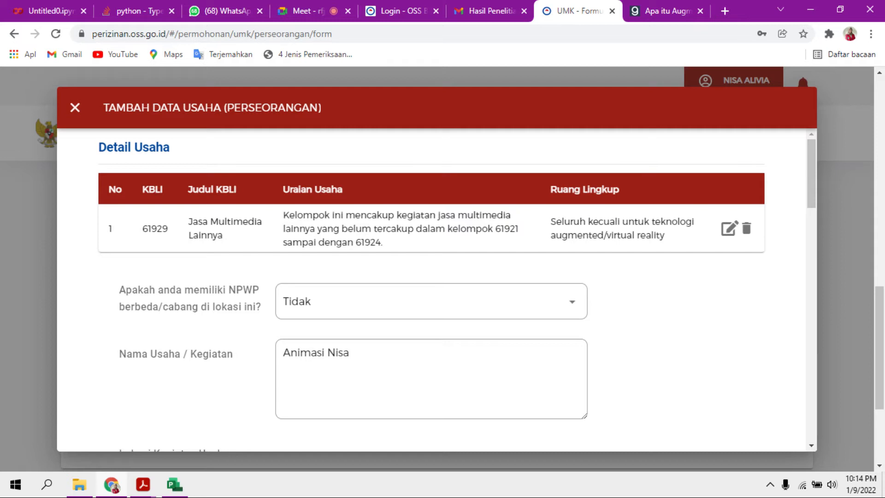
pyautogui.scroll(-6, 433, 290)
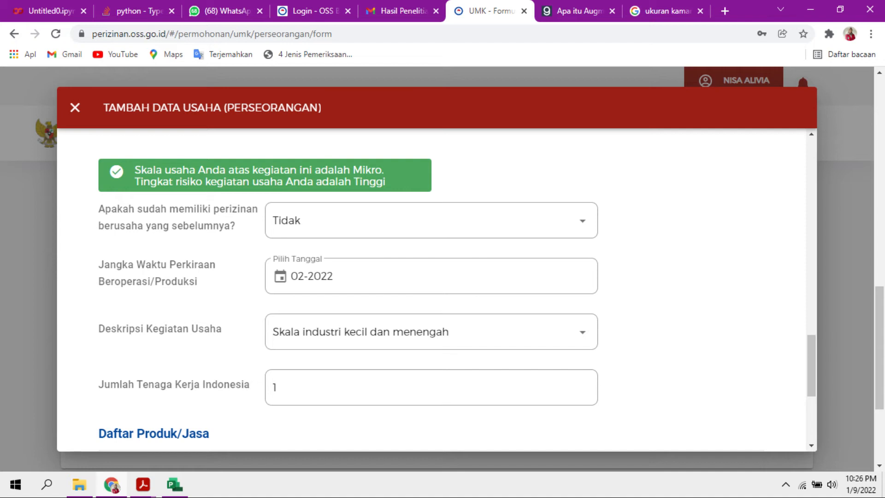
# Step: Scroll down the activity details form below Validasi Risiko
pyautogui.scroll(-5, 433, 291)
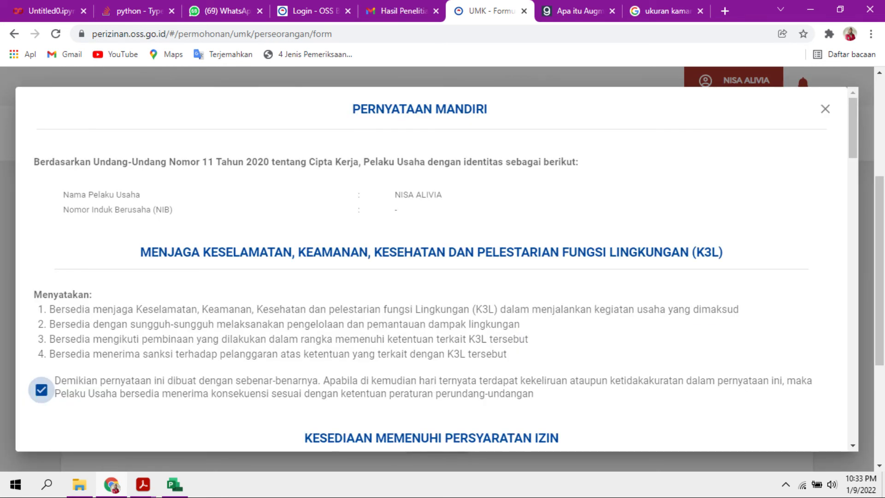
# Step: Scroll through the Pernyataan Mandiri self-declaration list
pyautogui.scroll(-7, 431, 267)
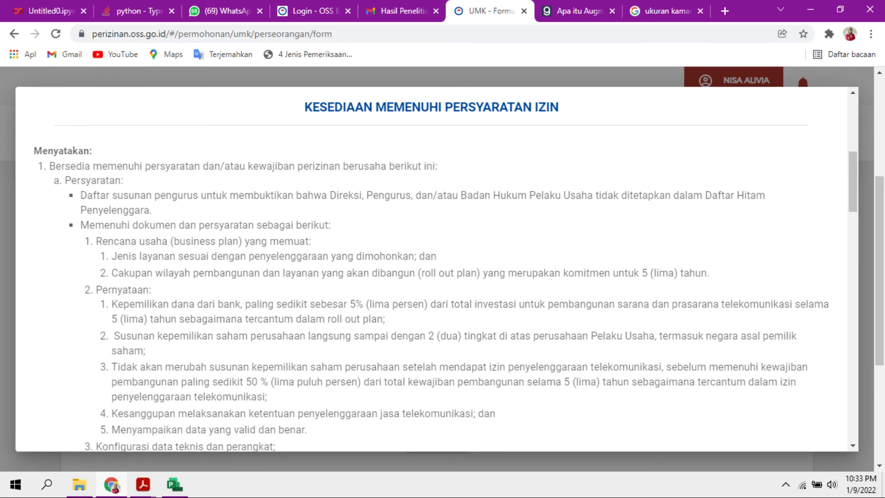
pyautogui.scroll(-12, 431, 267)
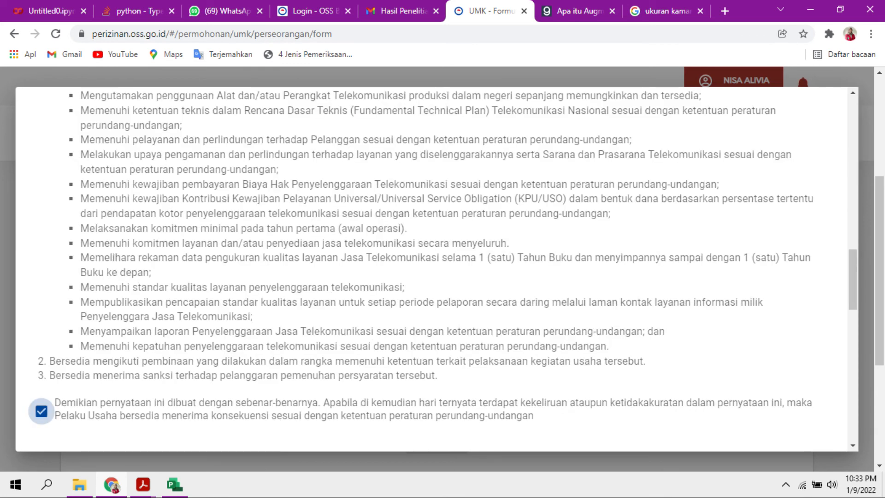
pyautogui.scroll(-4, 431, 268)
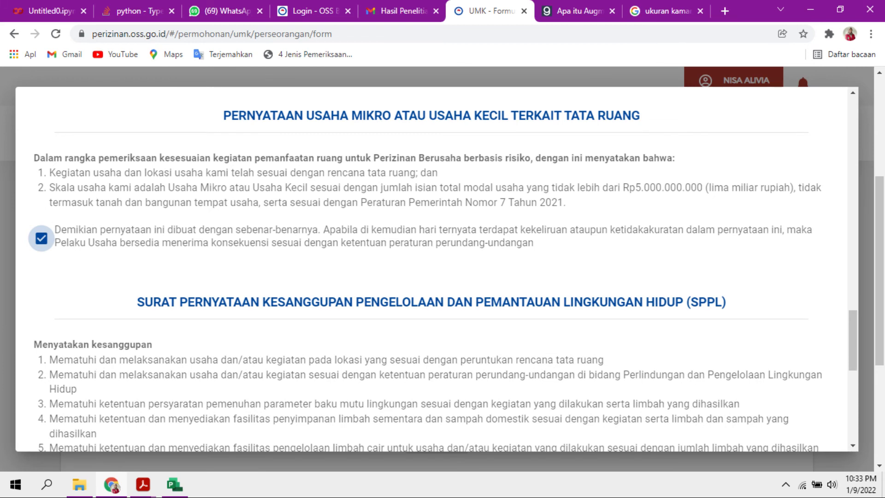
pyautogui.scroll(-4, 432, 267)
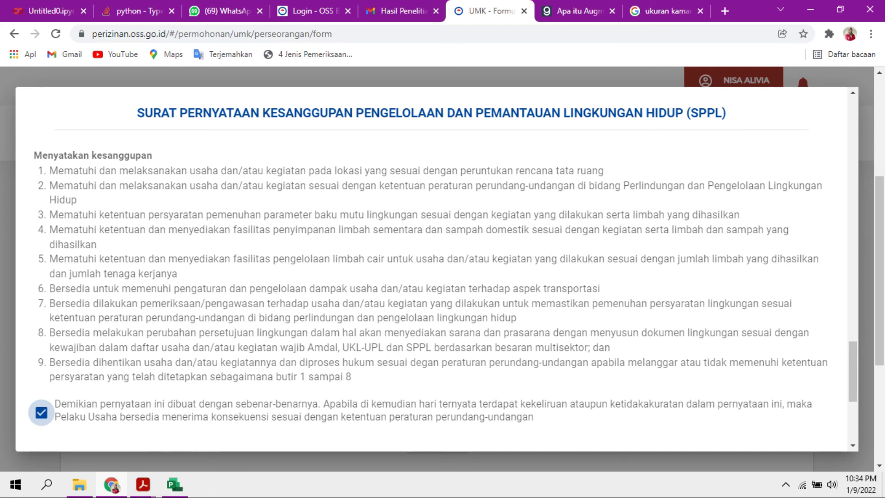
pyautogui.scroll(-5, 432, 268)
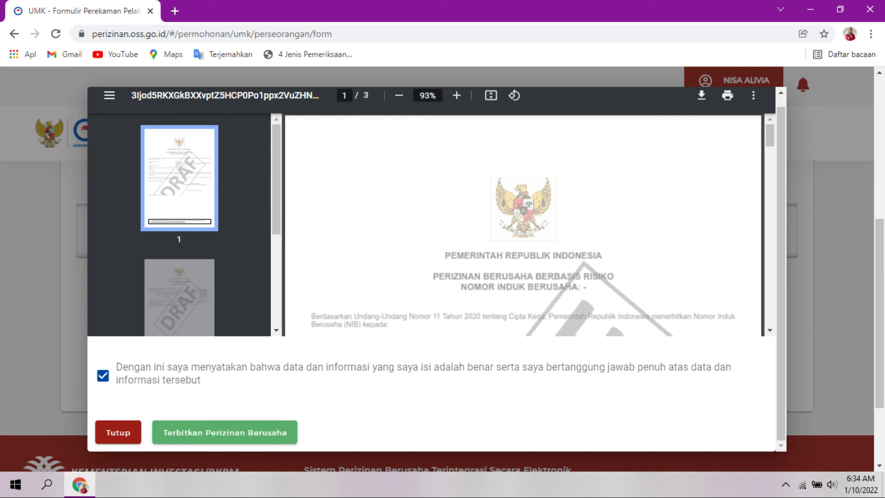
# Step: Issue the business licence and scroll down to confirm activity 61929 shows NIB Terbit
pyautogui.click(224, 432)
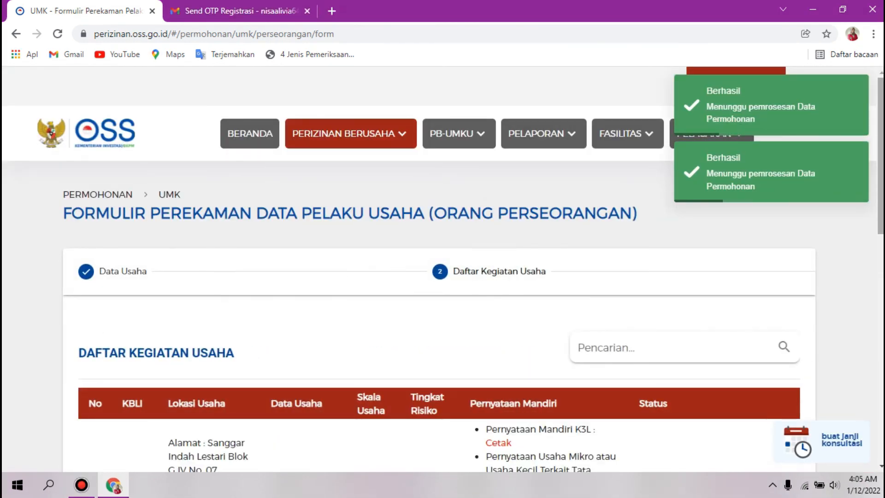
pyautogui.moveTo(880, 155); pyautogui.dragTo(880, 239)
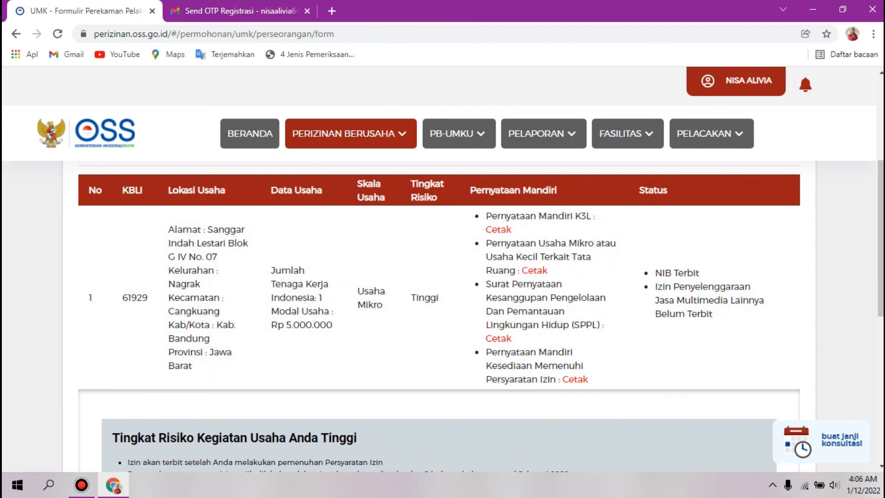
pyautogui.moveTo(880, 239); pyautogui.dragTo(880, 377)
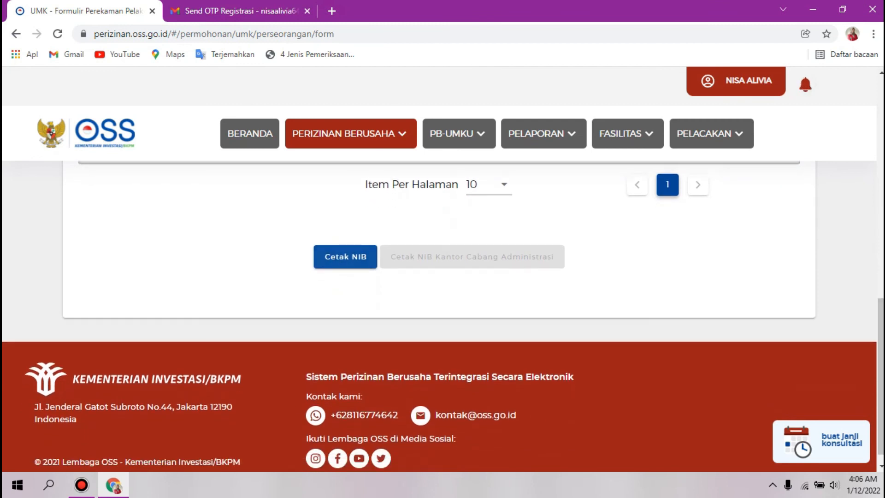
# Step: Open the issued NIB PDF and begin saving it, naming the file 'NIB' plus the owner's name
pyautogui.click(345, 256)
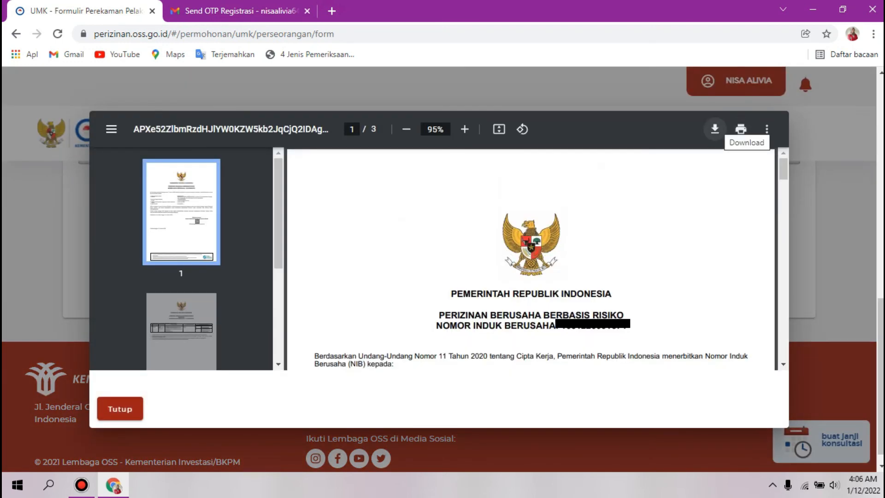
pyautogui.click(715, 128)
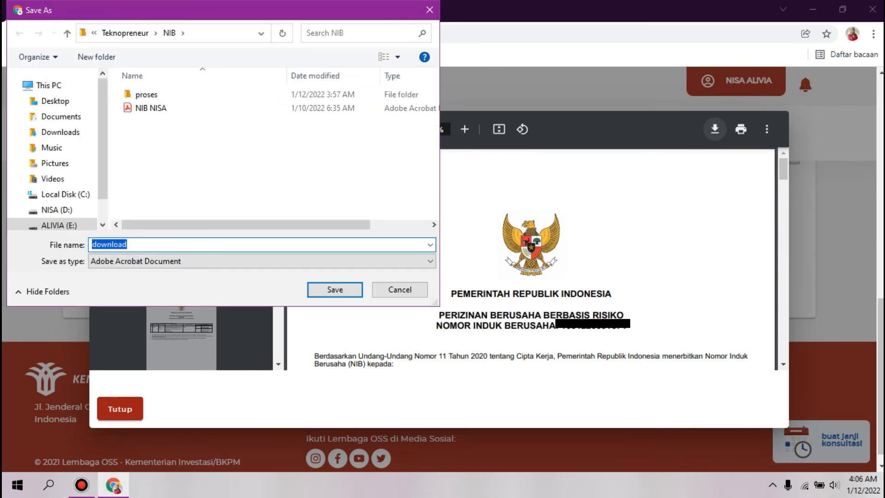
pyautogui.write('NI')
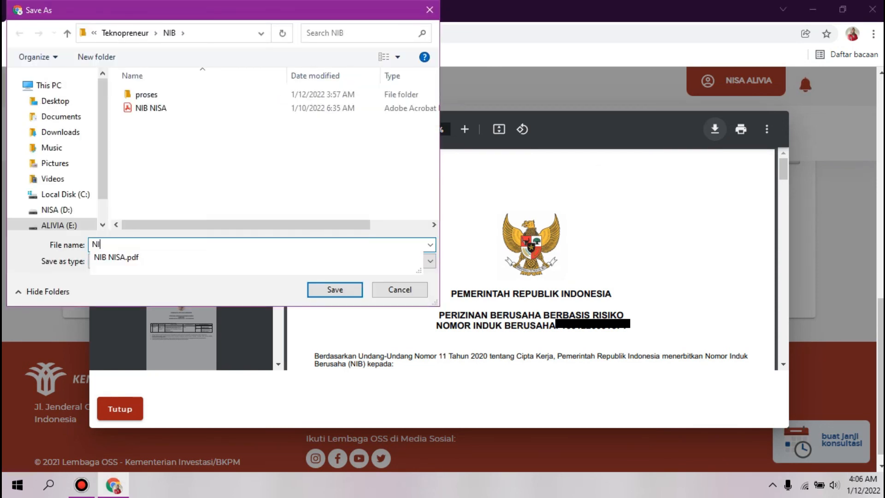
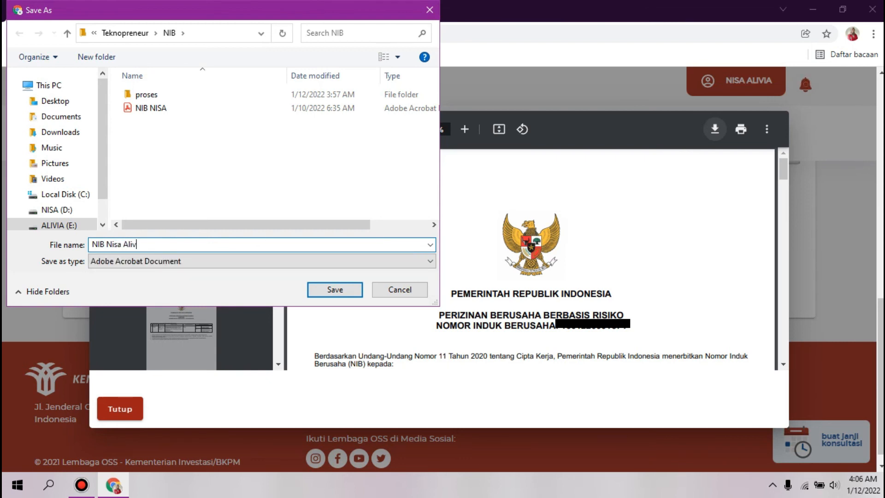